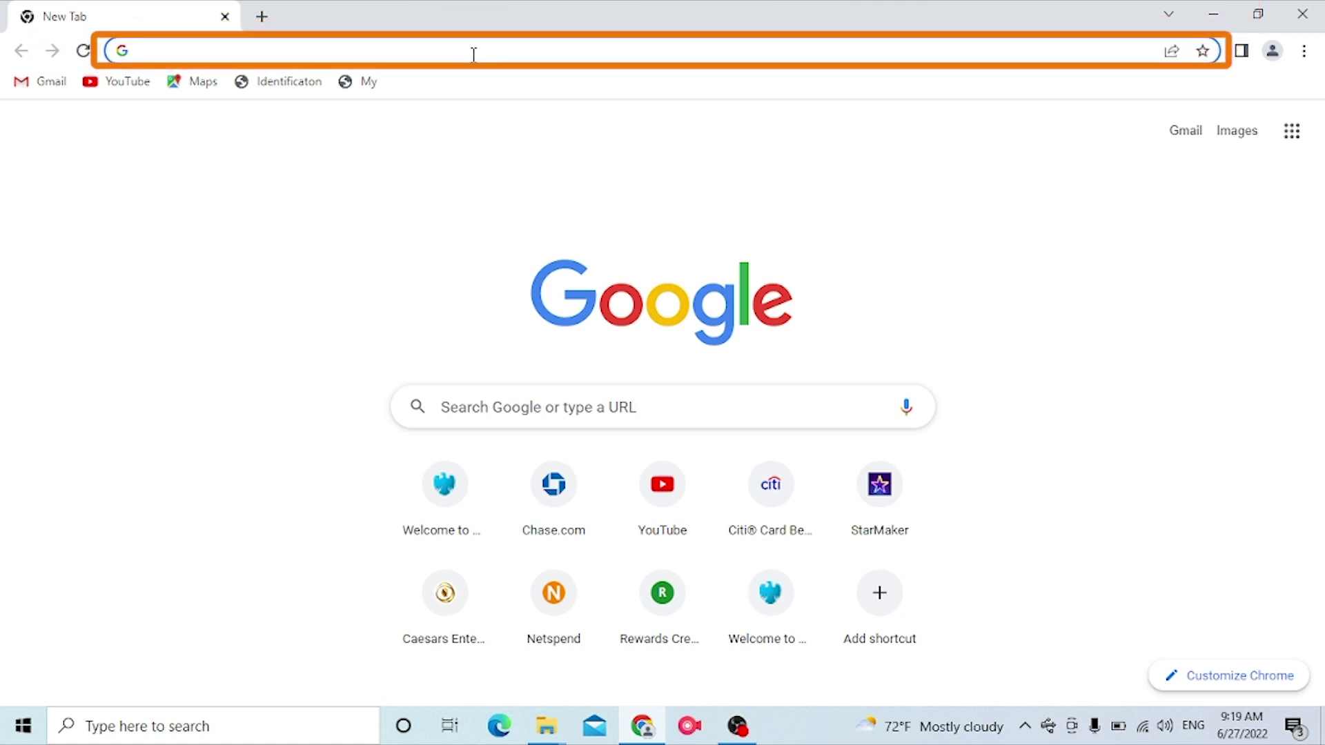
Load kuccps.net, then search Google for 'kuccps login' in a new tab
left_click(474, 54)
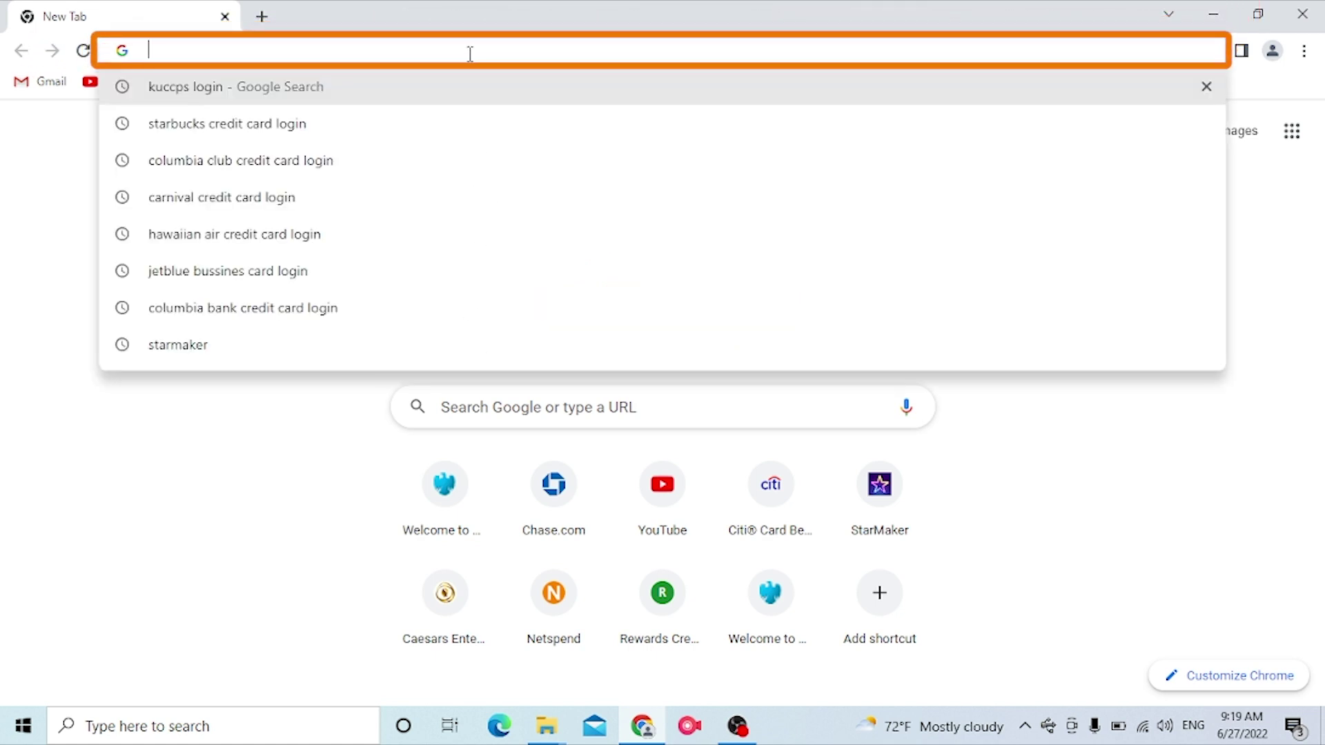
type("kucc")
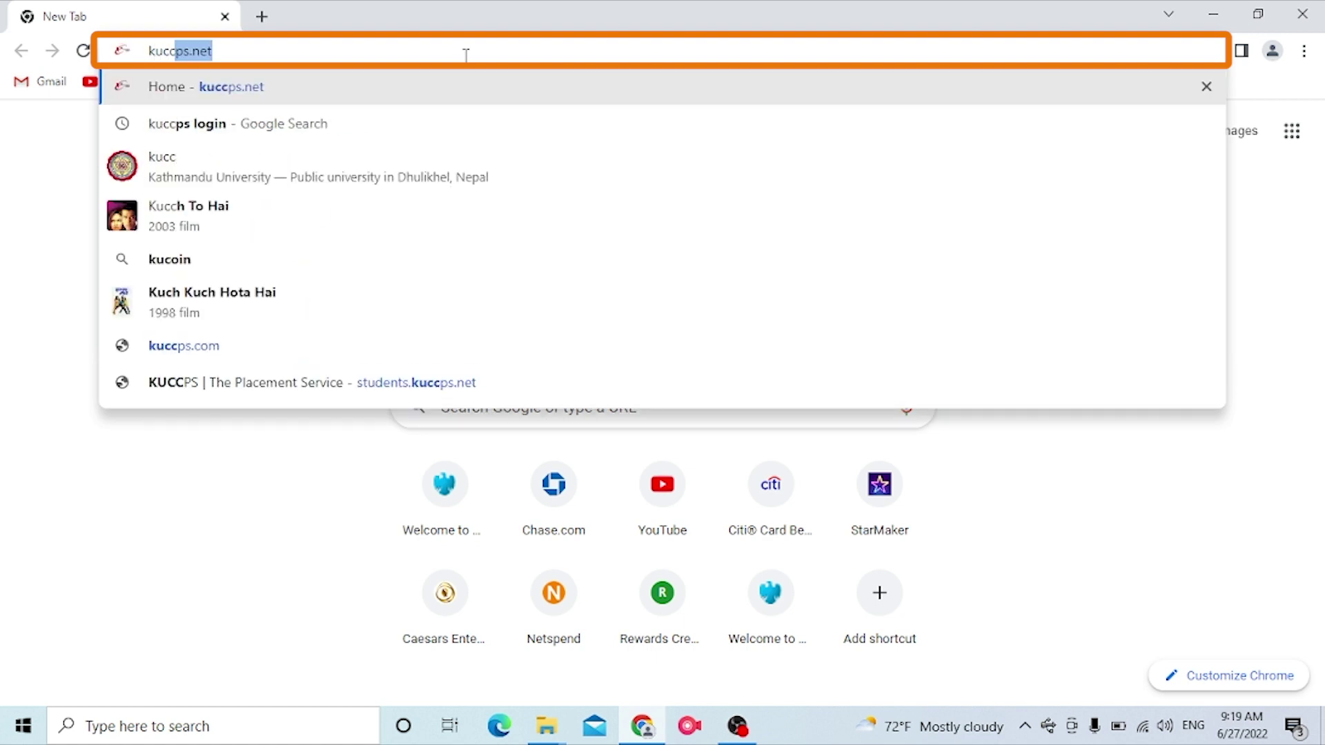
type("ps.net")
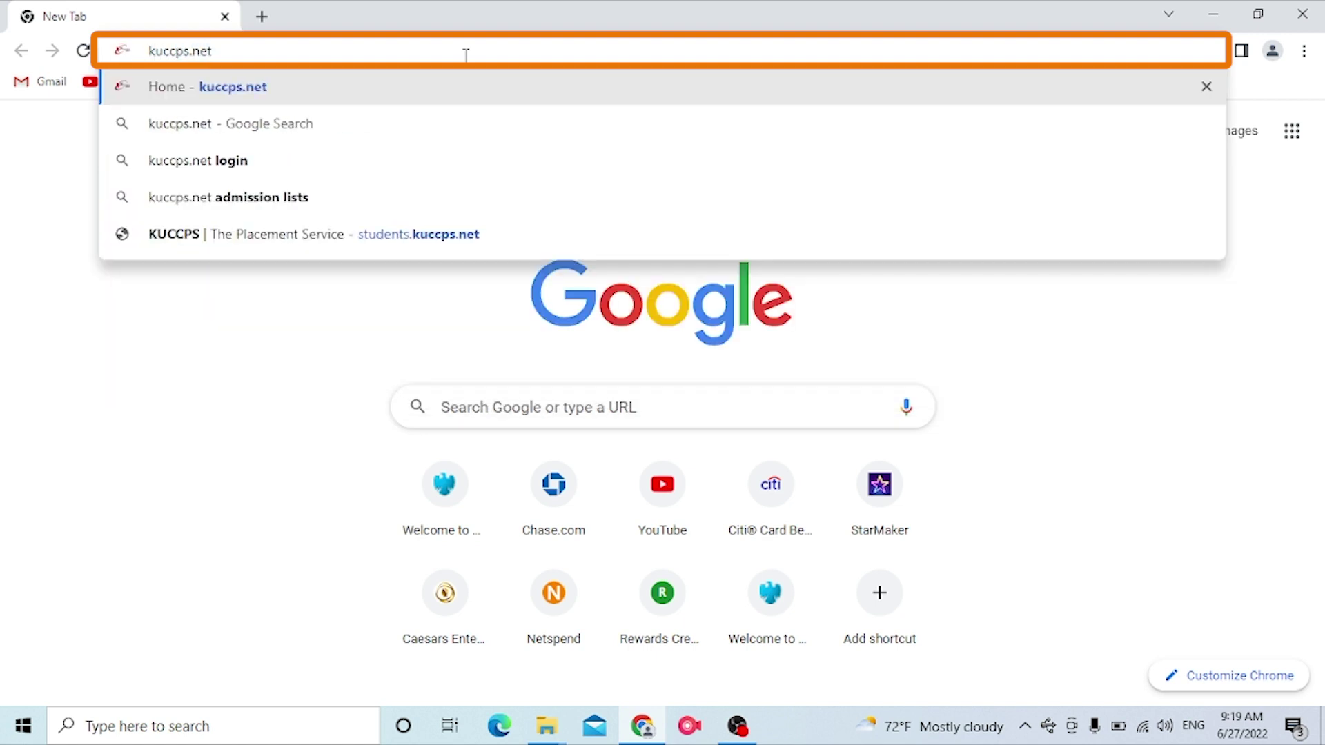
key("Return")
key("ctrl+t")
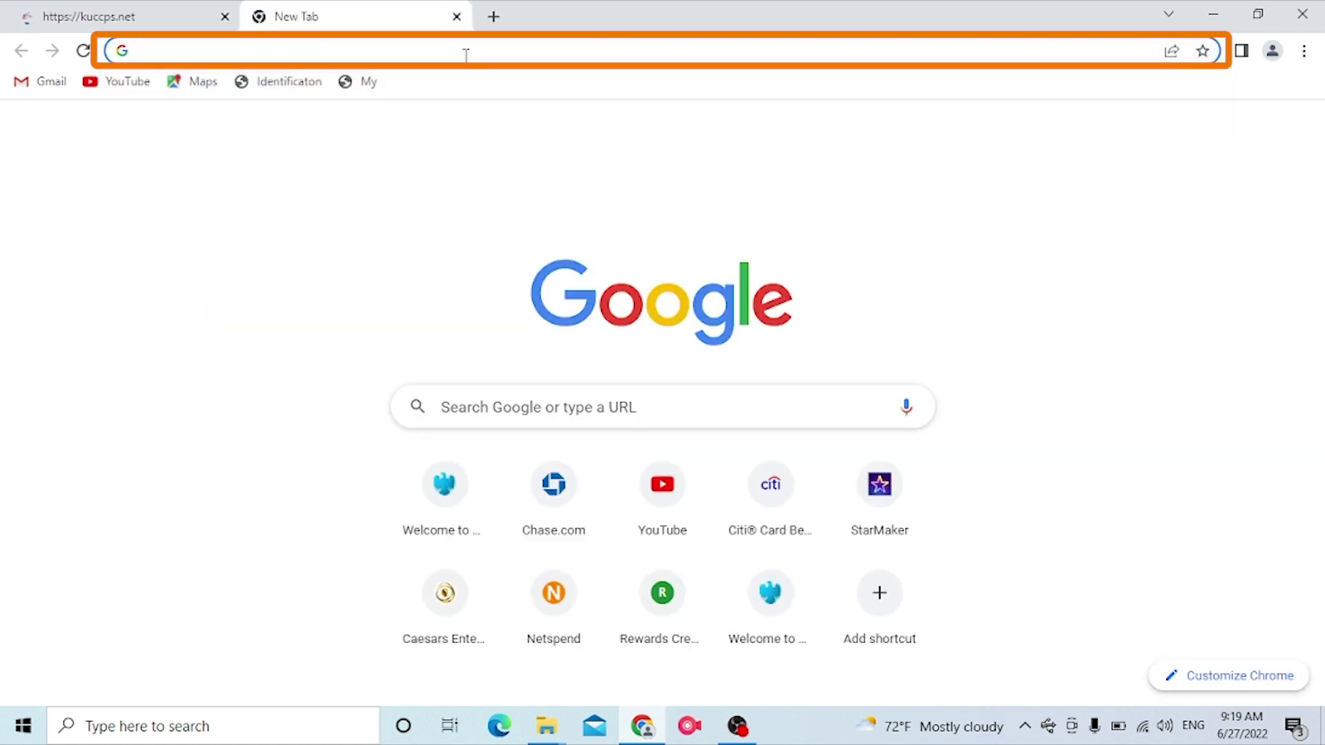
type("kuccps")
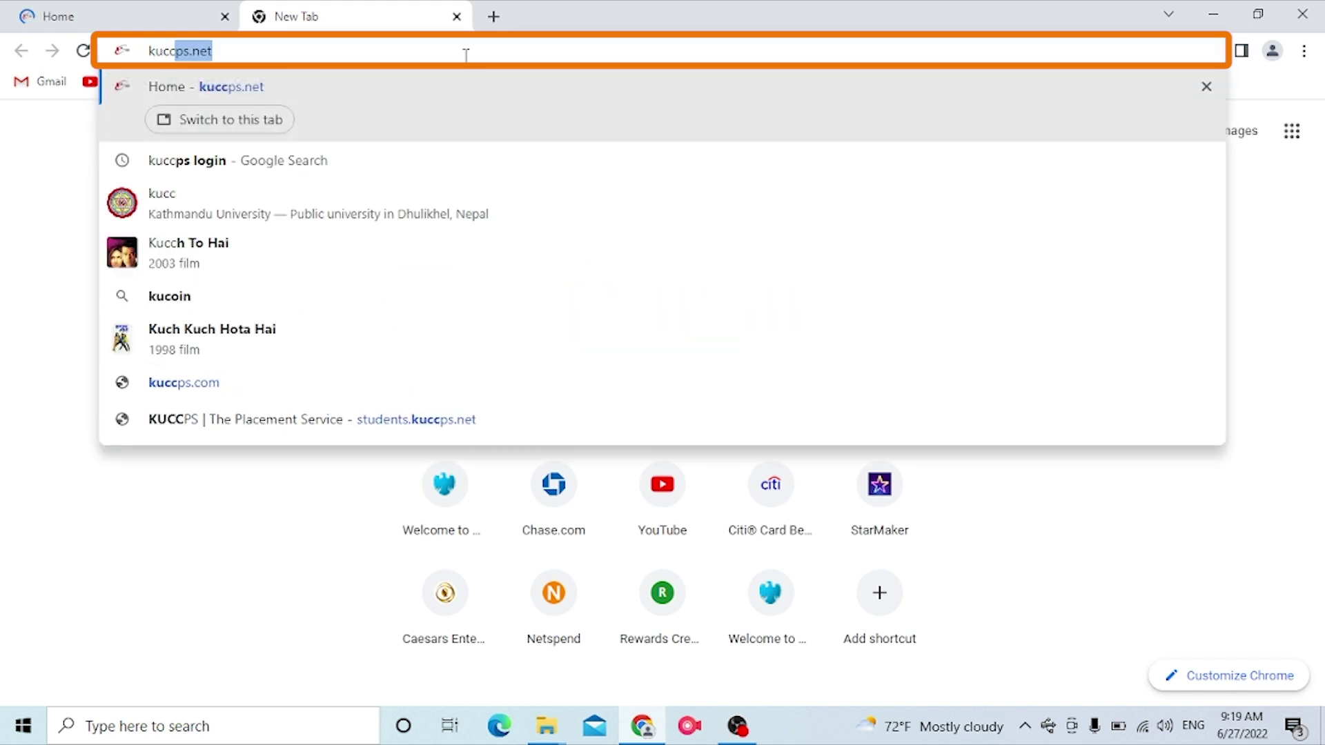
type(" login&oq=kuccps+login&aqs=chrome.0.69i59j0i512l9.3363j0j7&sourceid=chrome&ie=UTF-8")
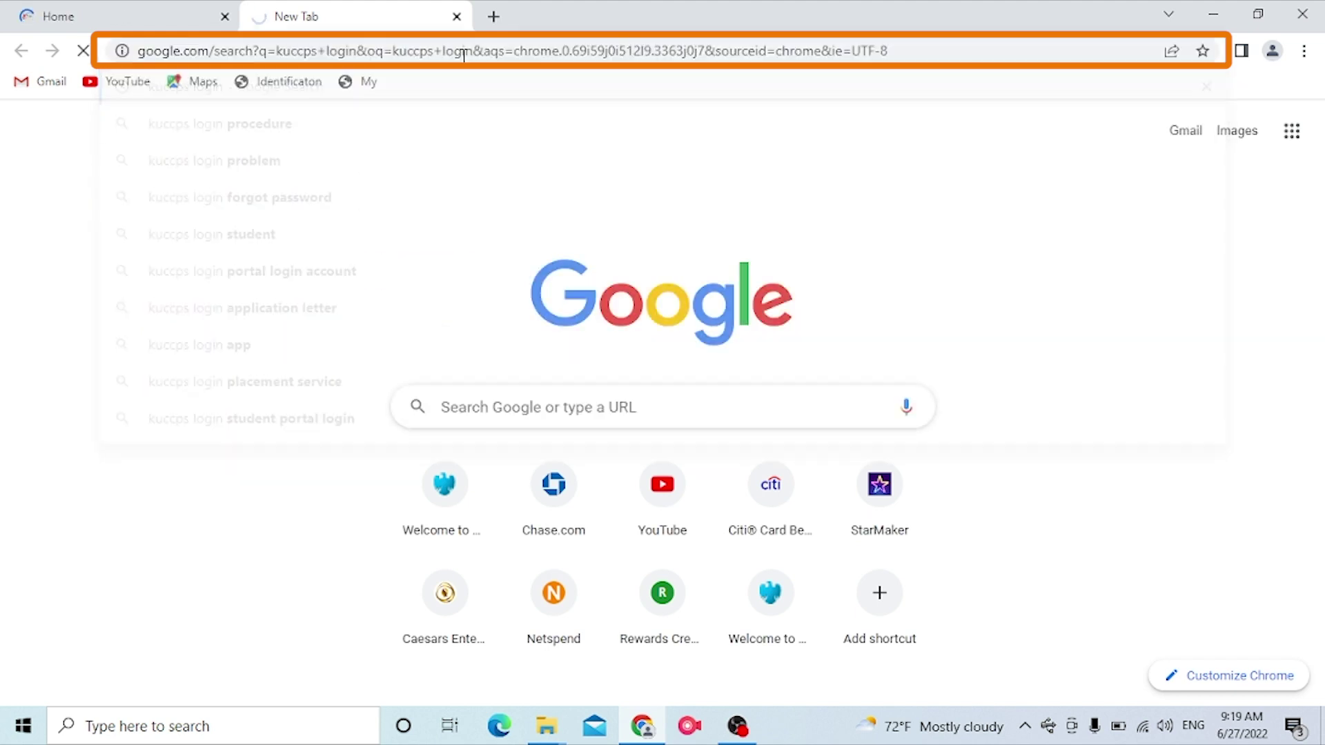
key("Return")
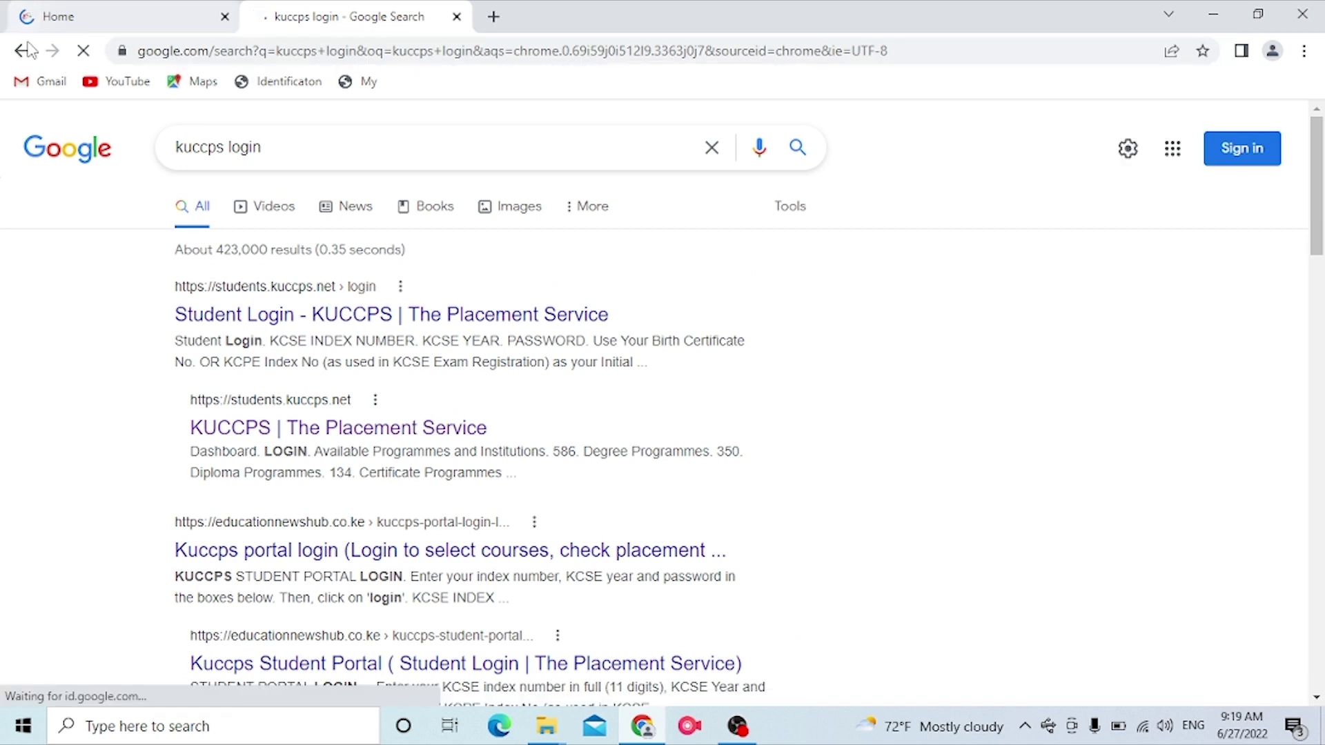
Open the 'Student Login - KUCCPS' result in the search tab, then return to the home tab
left_click(88, 22)
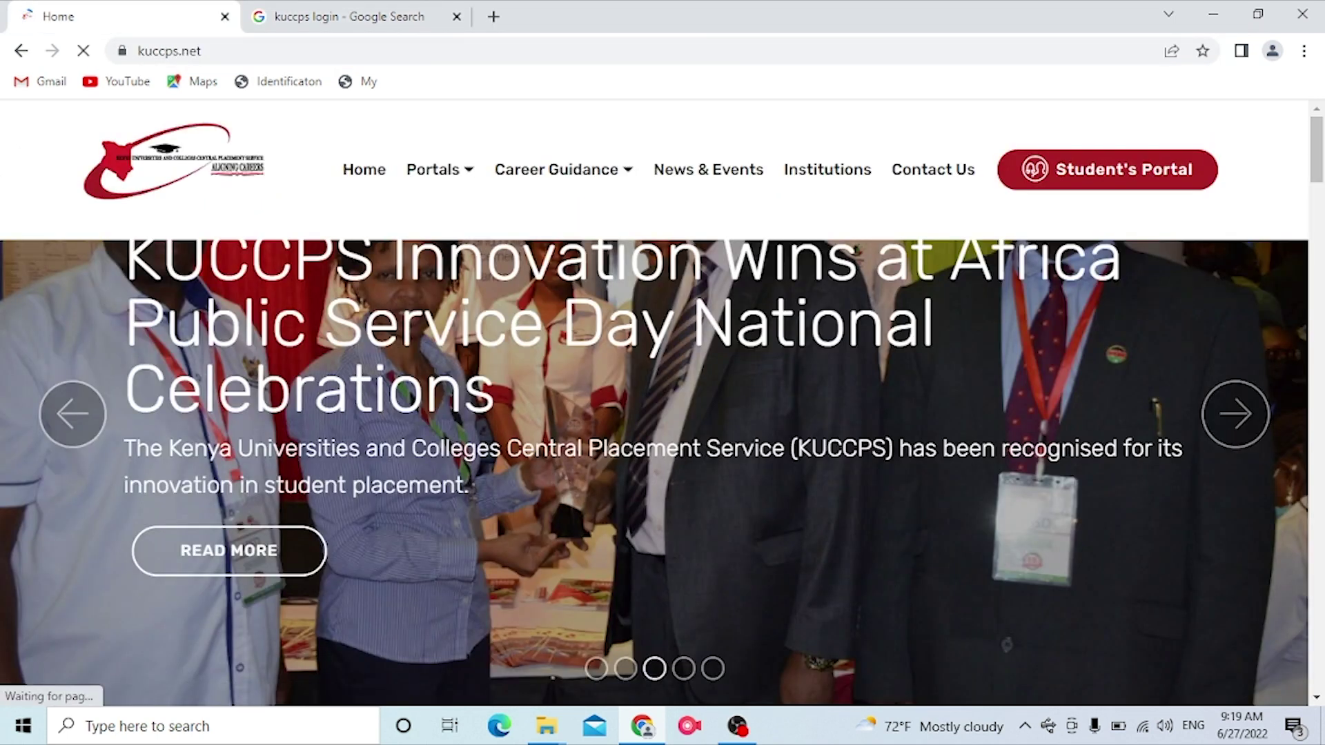
left_click(341, 15)
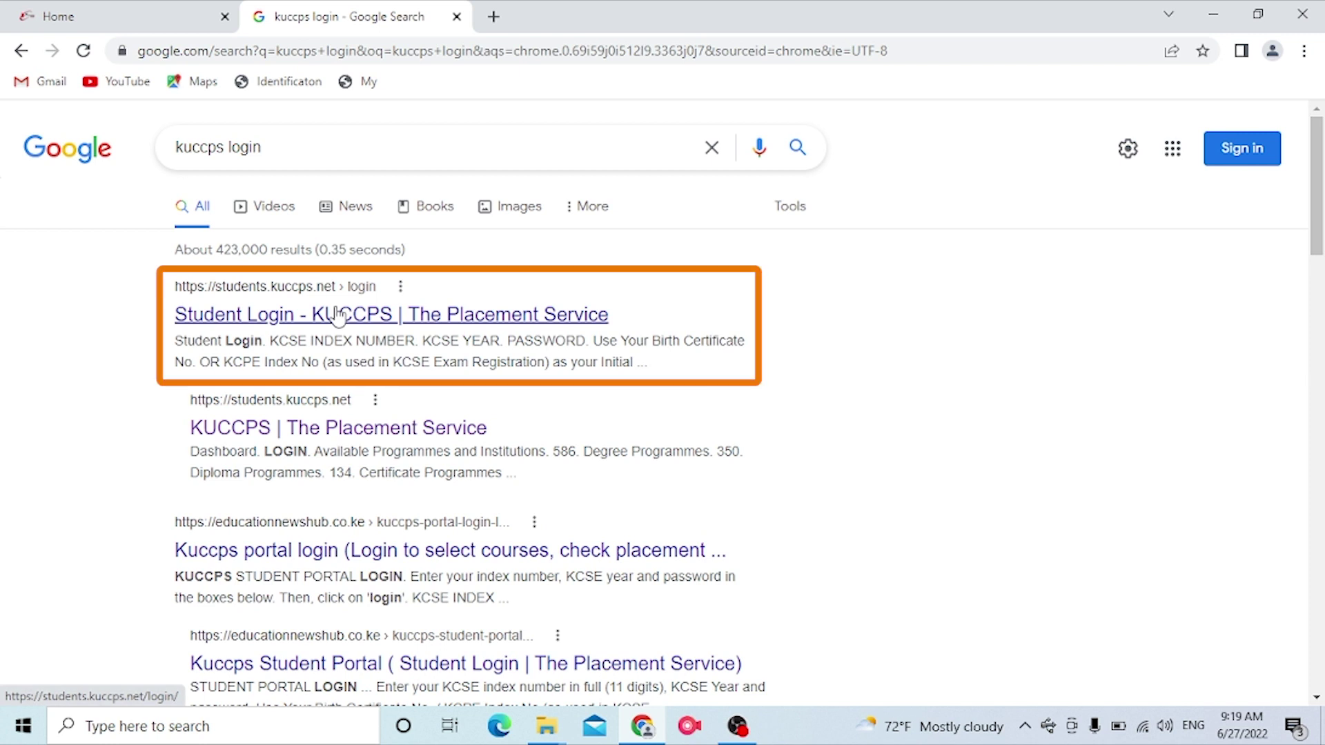
left_click(337, 314)
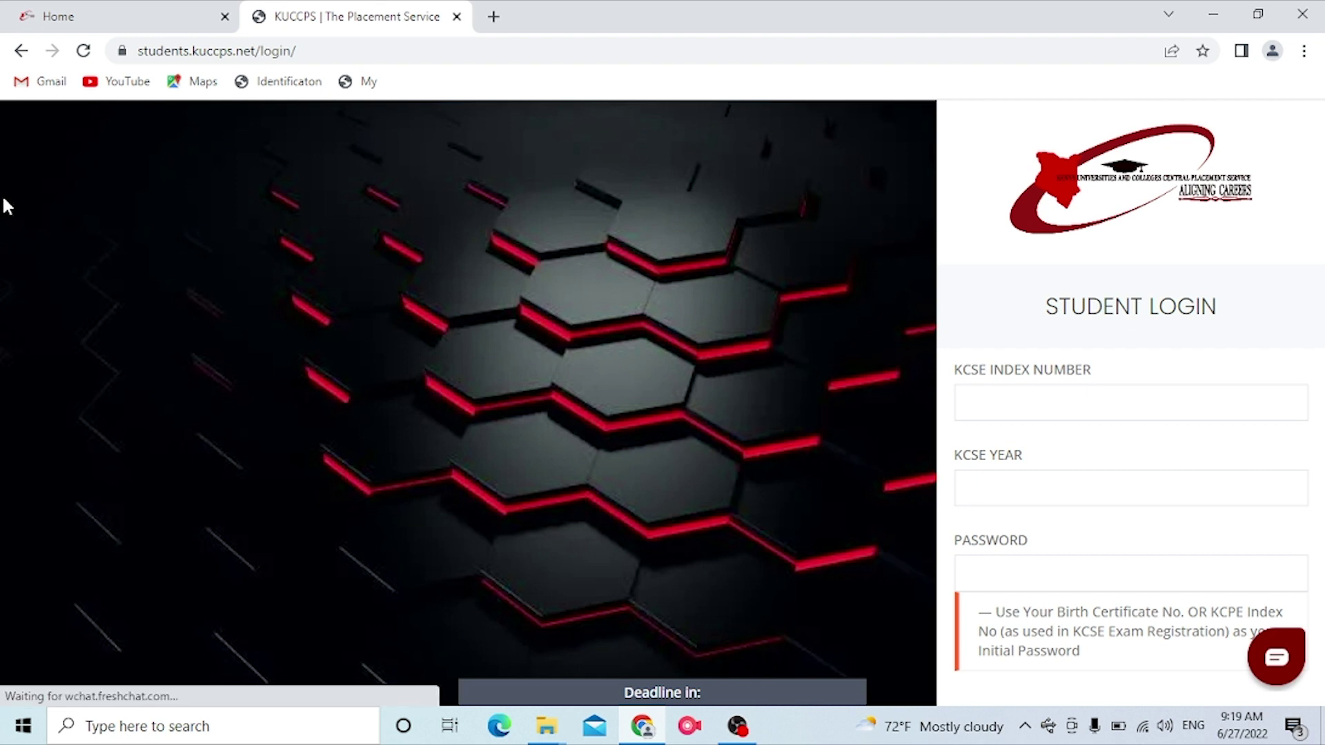
left_click(147, 8)
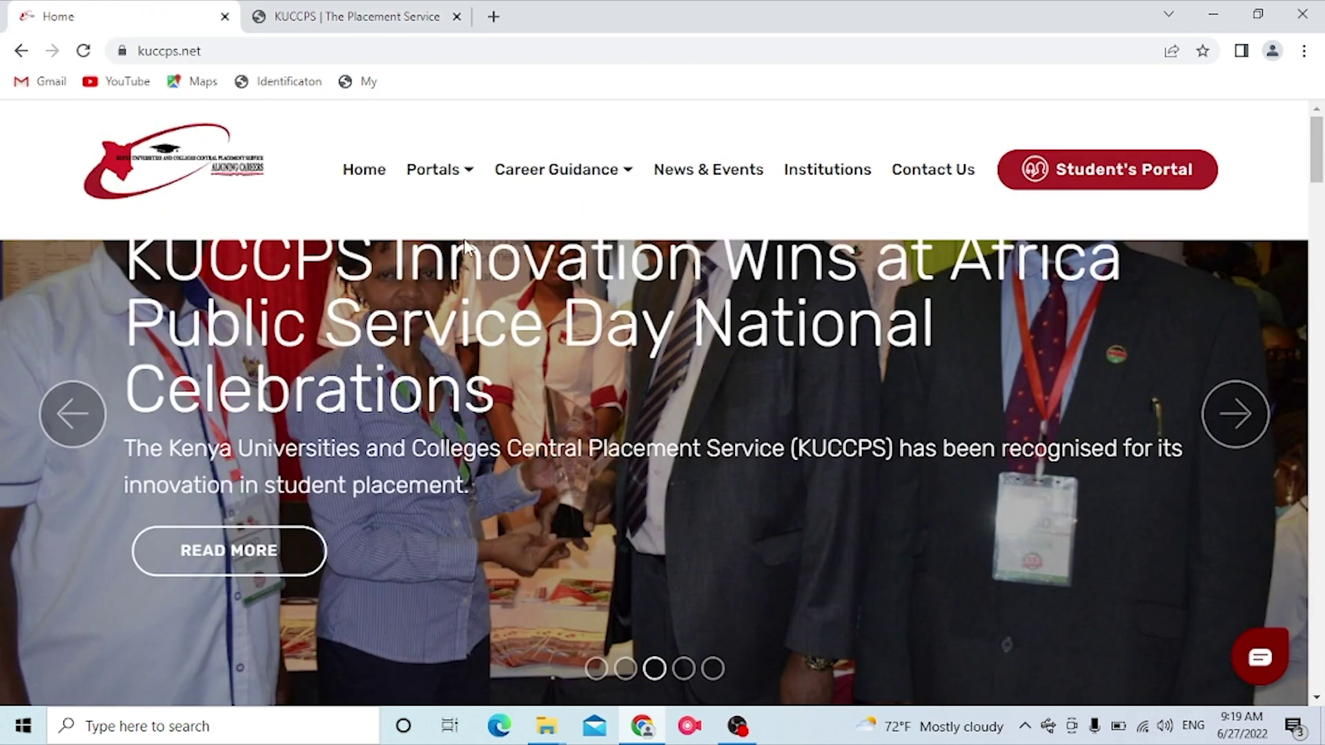
scroll(257, 438, "down", 5)
scroll(257, 438, "down", 5)
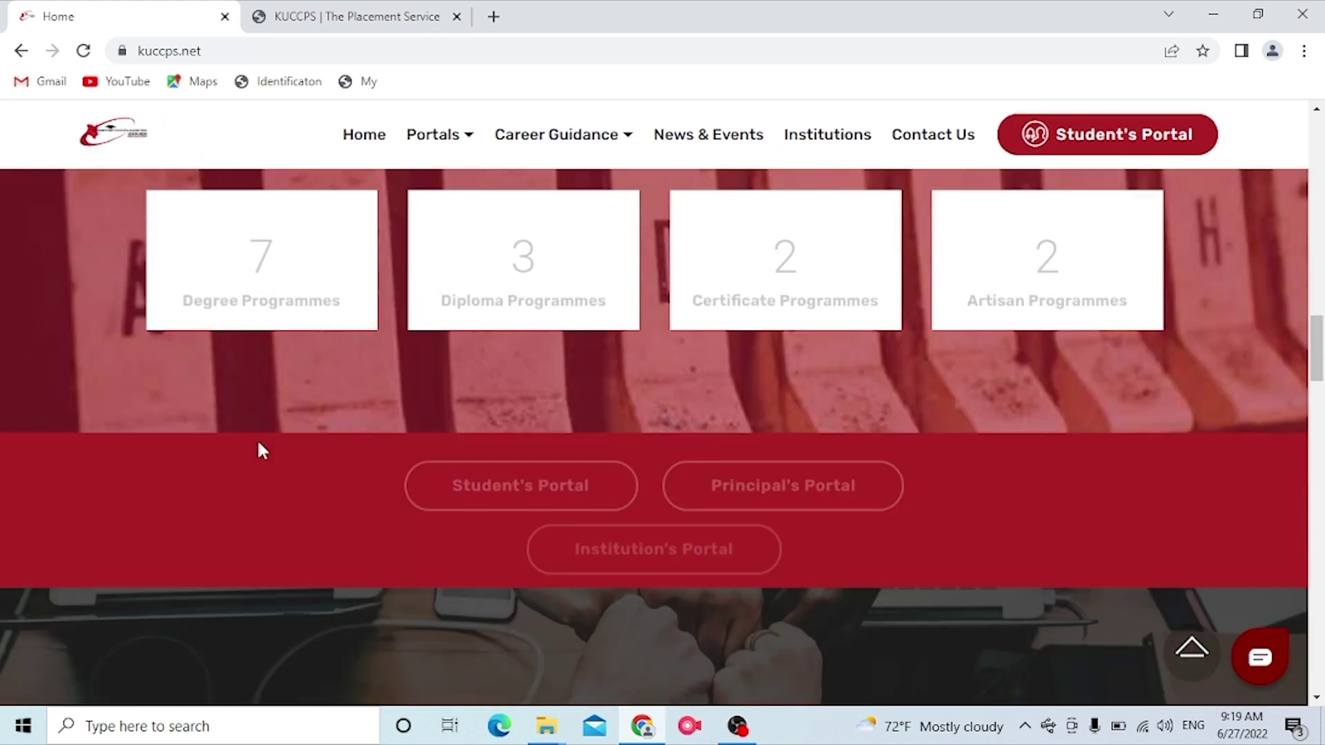
scroll(257, 438, "up", 5)
scroll(257, 438, "up", 5)
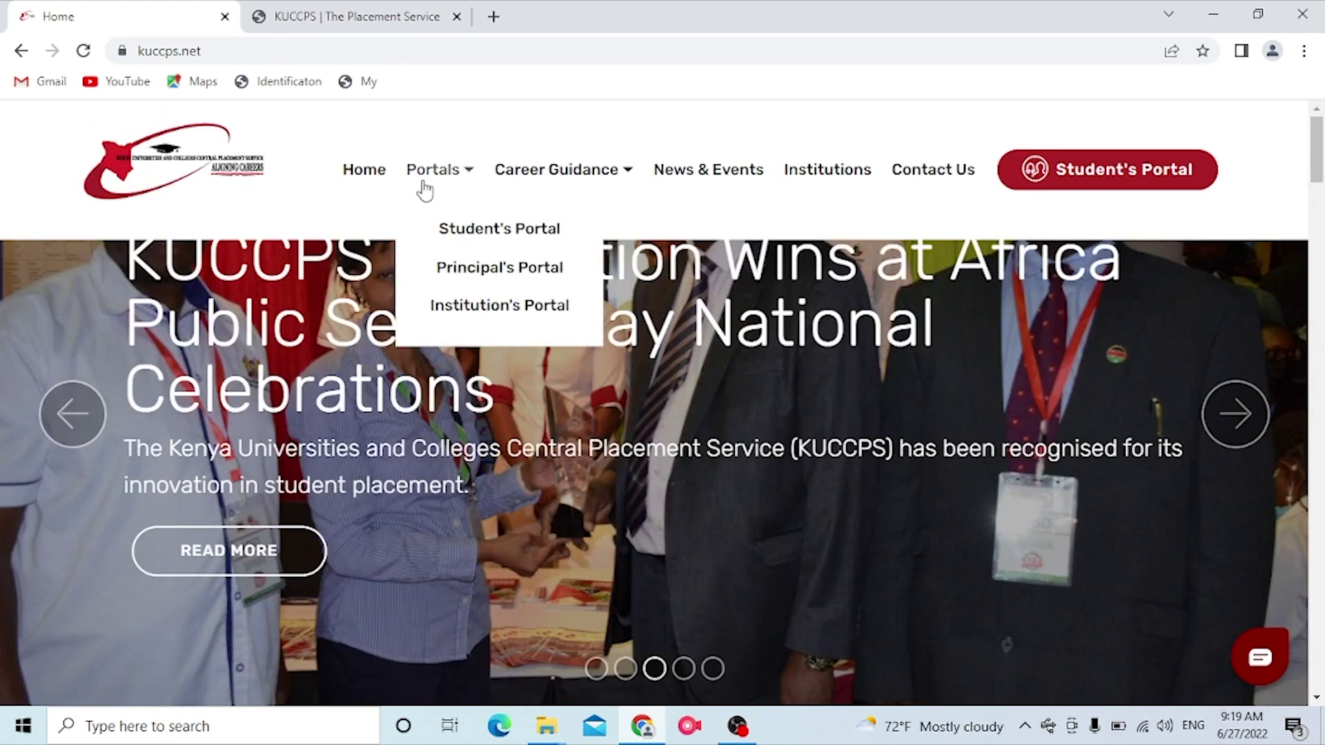
mouse_move(439, 136)
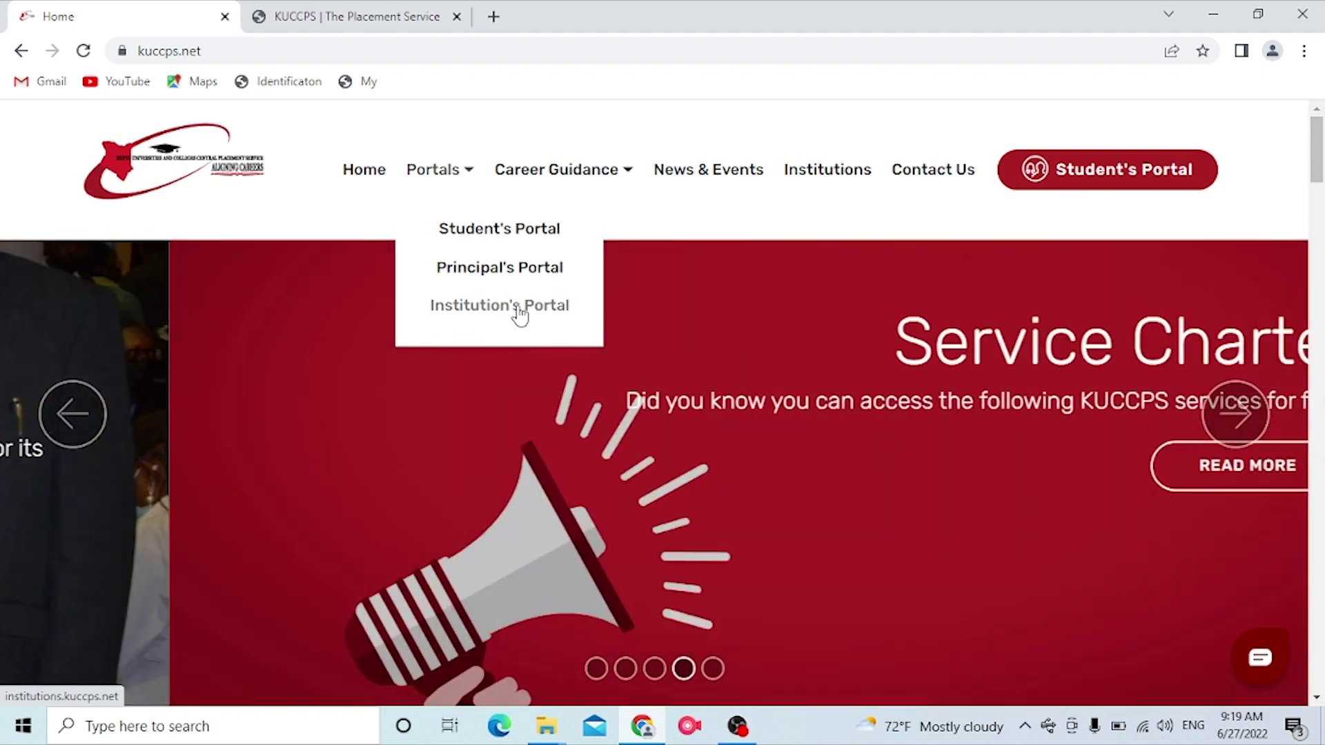
Open a link from the kuccps.net Portals menu in a background tab
middle_click(509, 274)
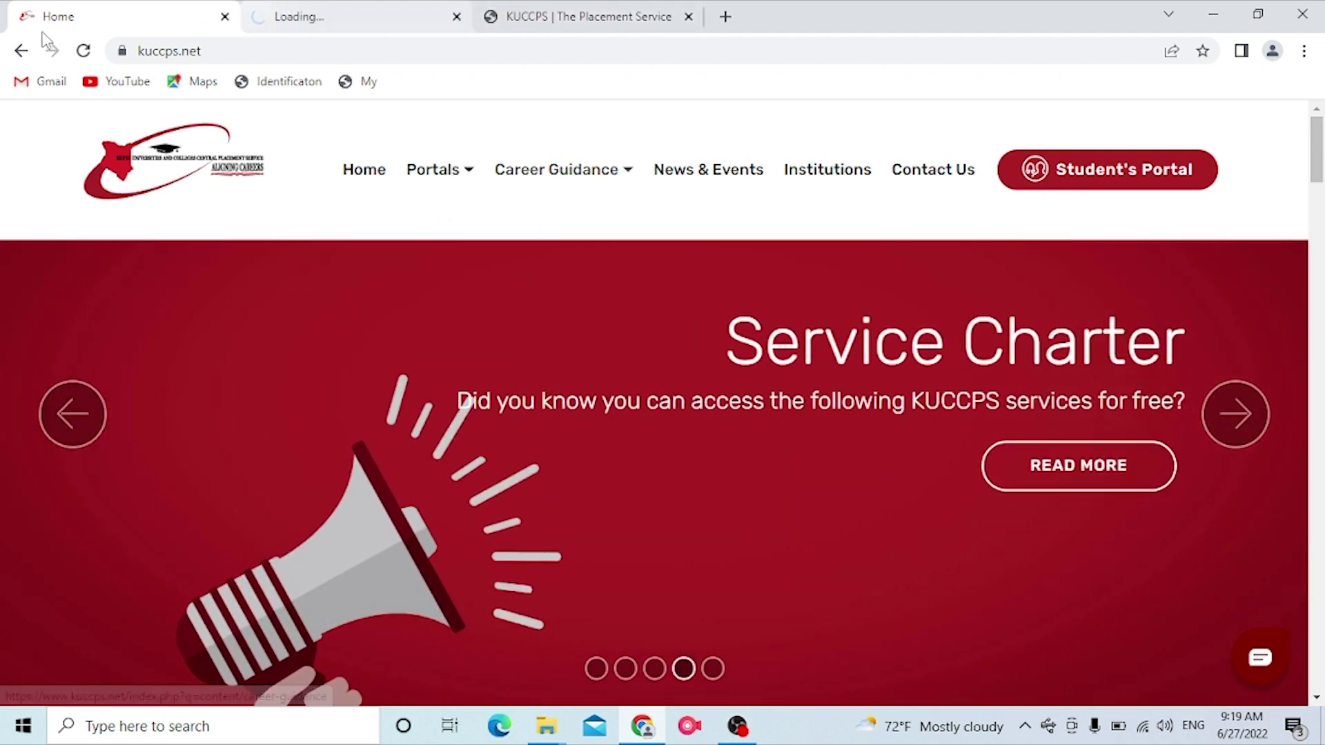
Open Institution's Portal in a background tab, then review the School, Institutions and Student Login tabs
mouse_move(438, 169)
middle_click(489, 312)
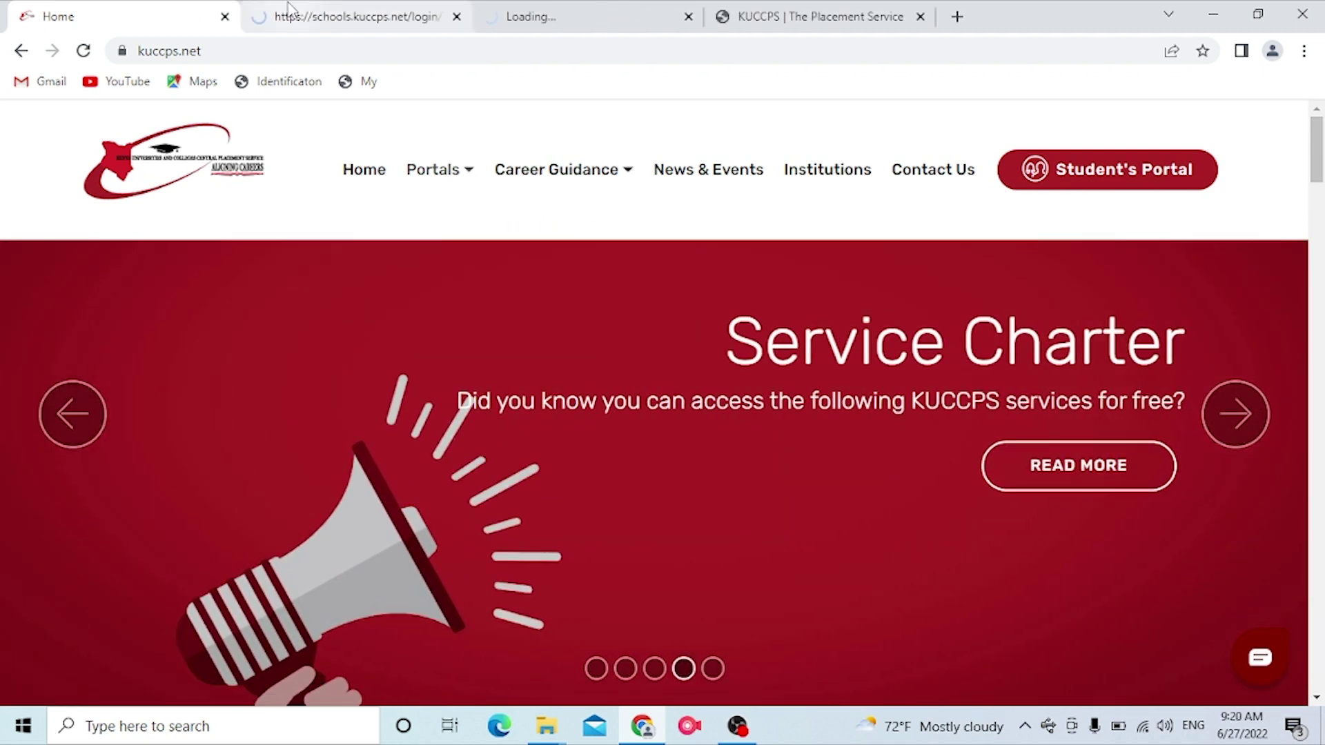
left_click(312, 17)
left_click(568, 19)
left_click(799, 17)
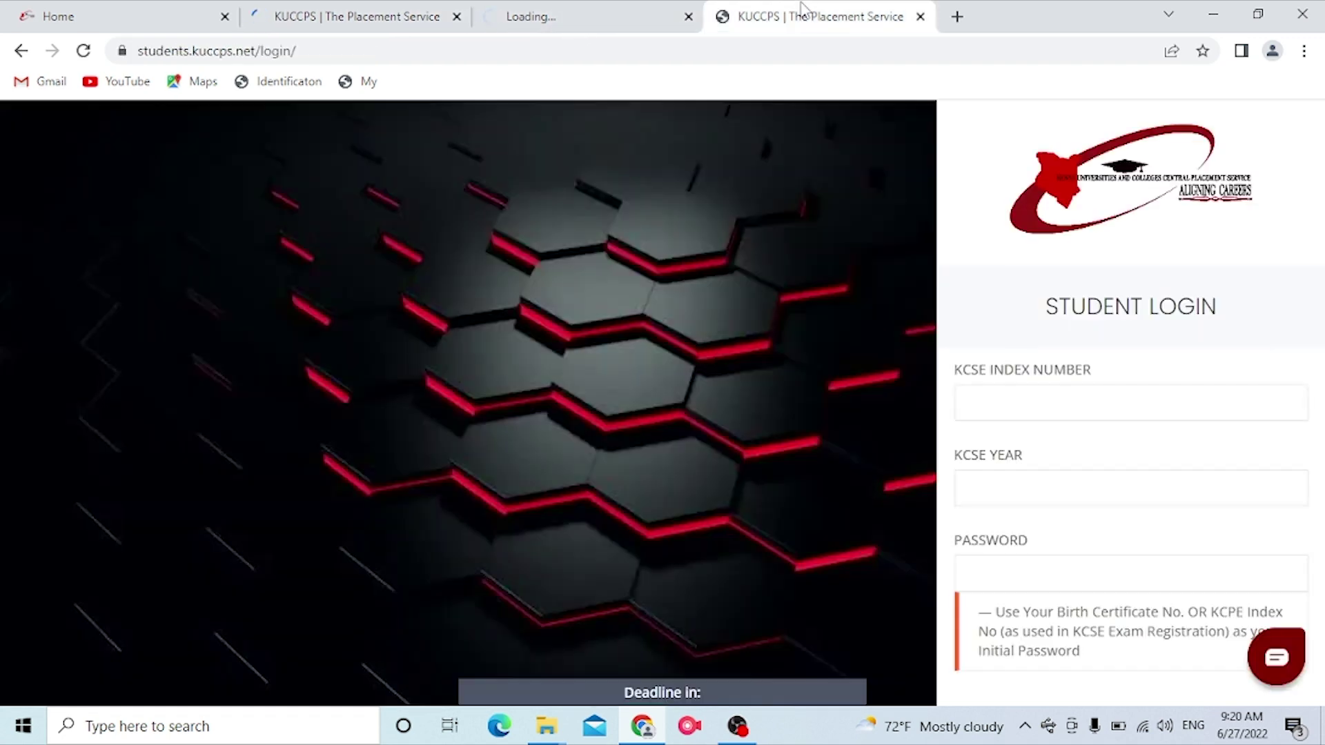
left_click(1033, 393)
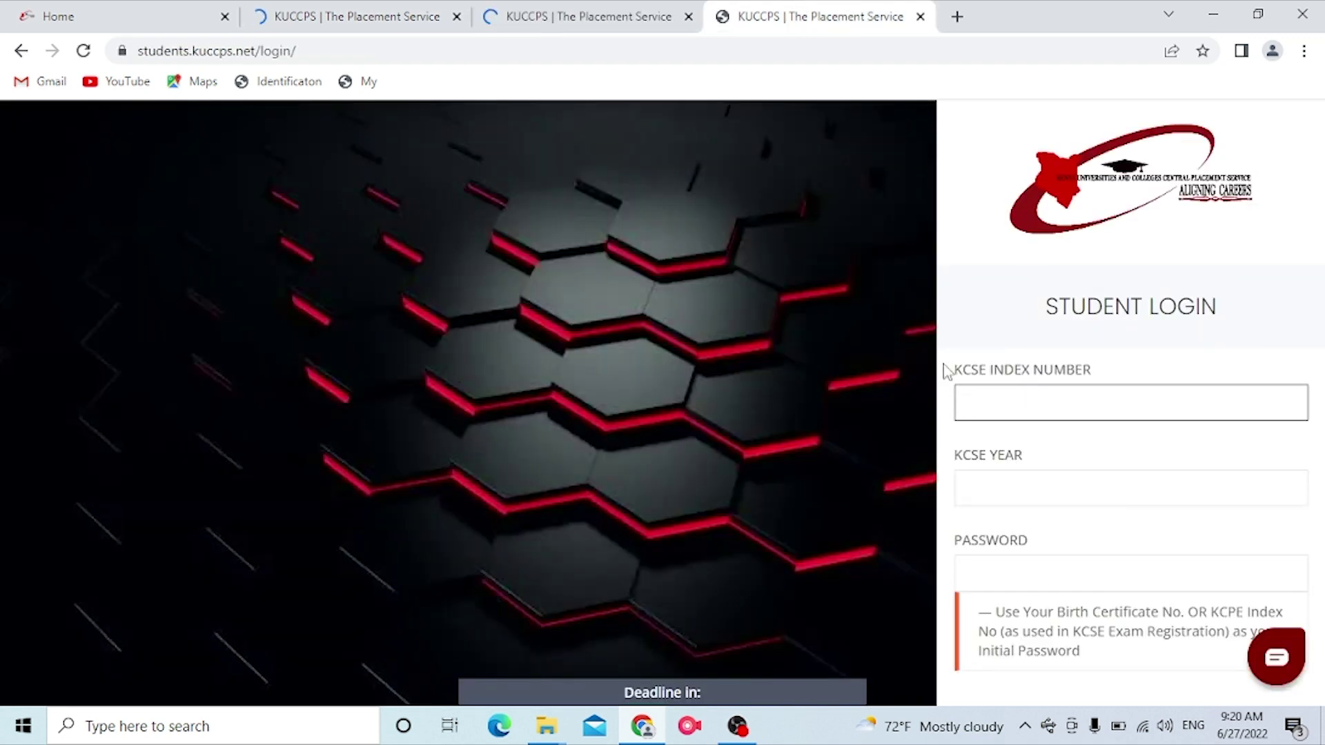
left_click_drag(953, 370, 1123, 379)
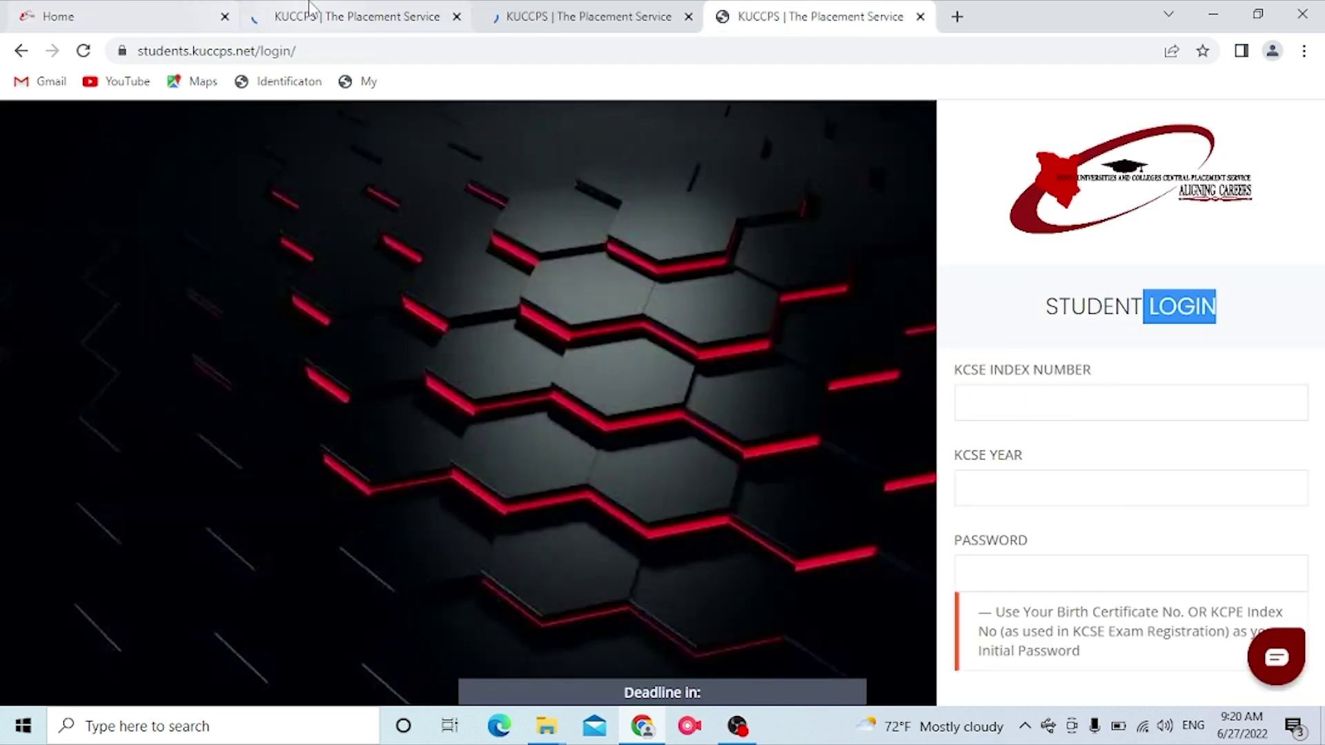
Inspect the School and Institutions login fields, ending on the Student Login tab
left_click(341, 18)
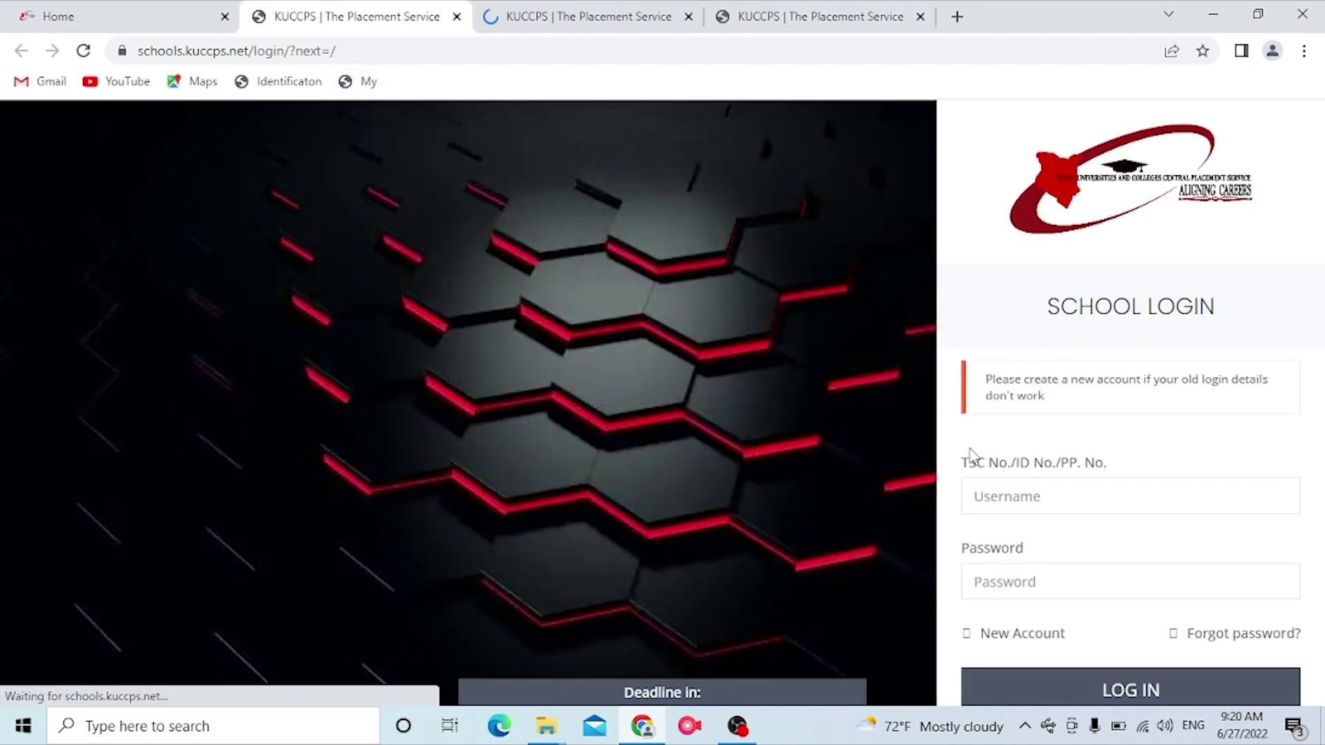
left_click(588, 17)
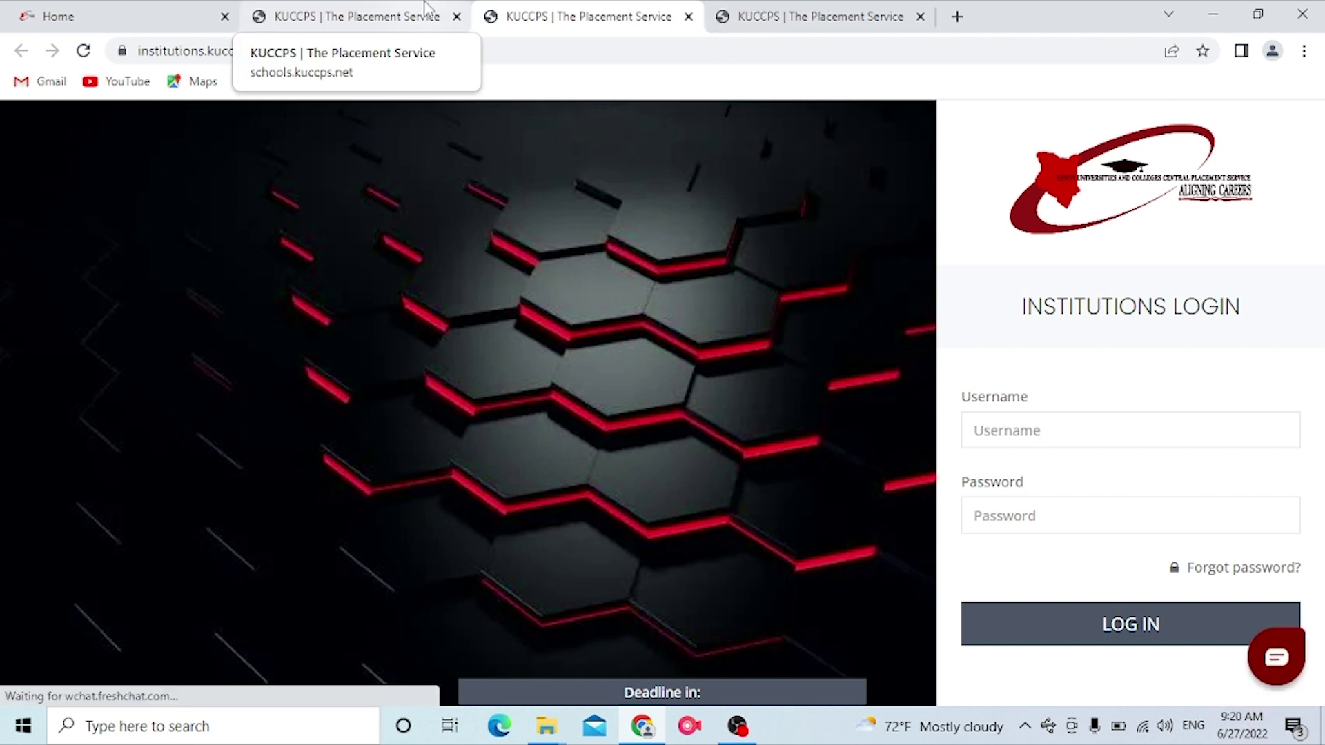
left_click(358, 16)
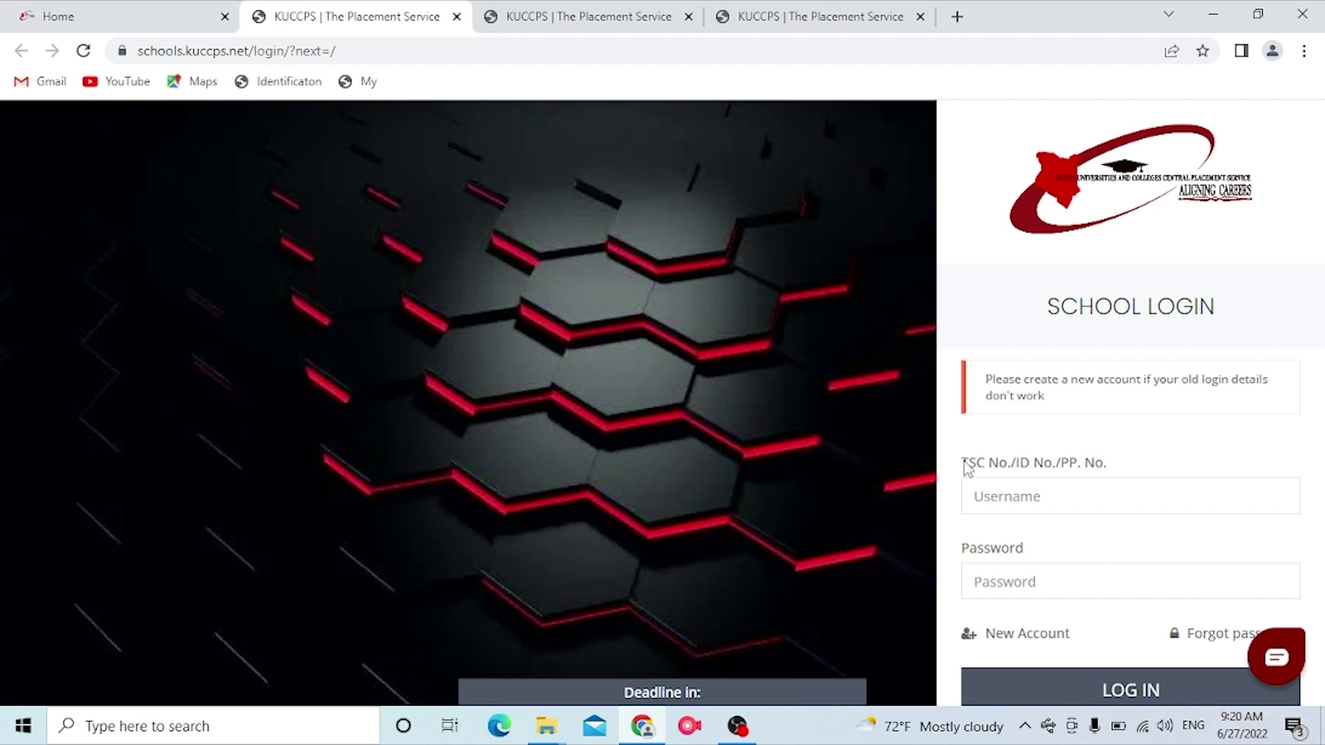
left_click_drag(968, 463, 1097, 466)
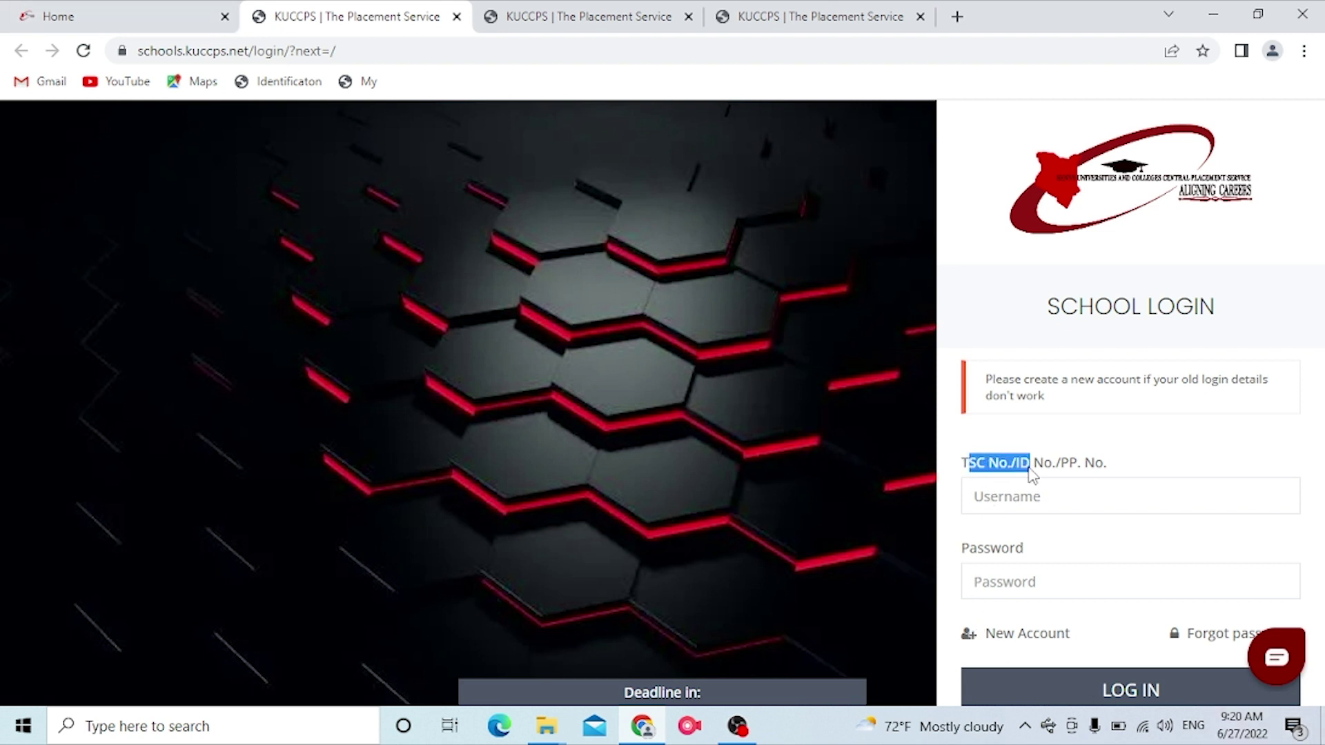
left_click(579, 15)
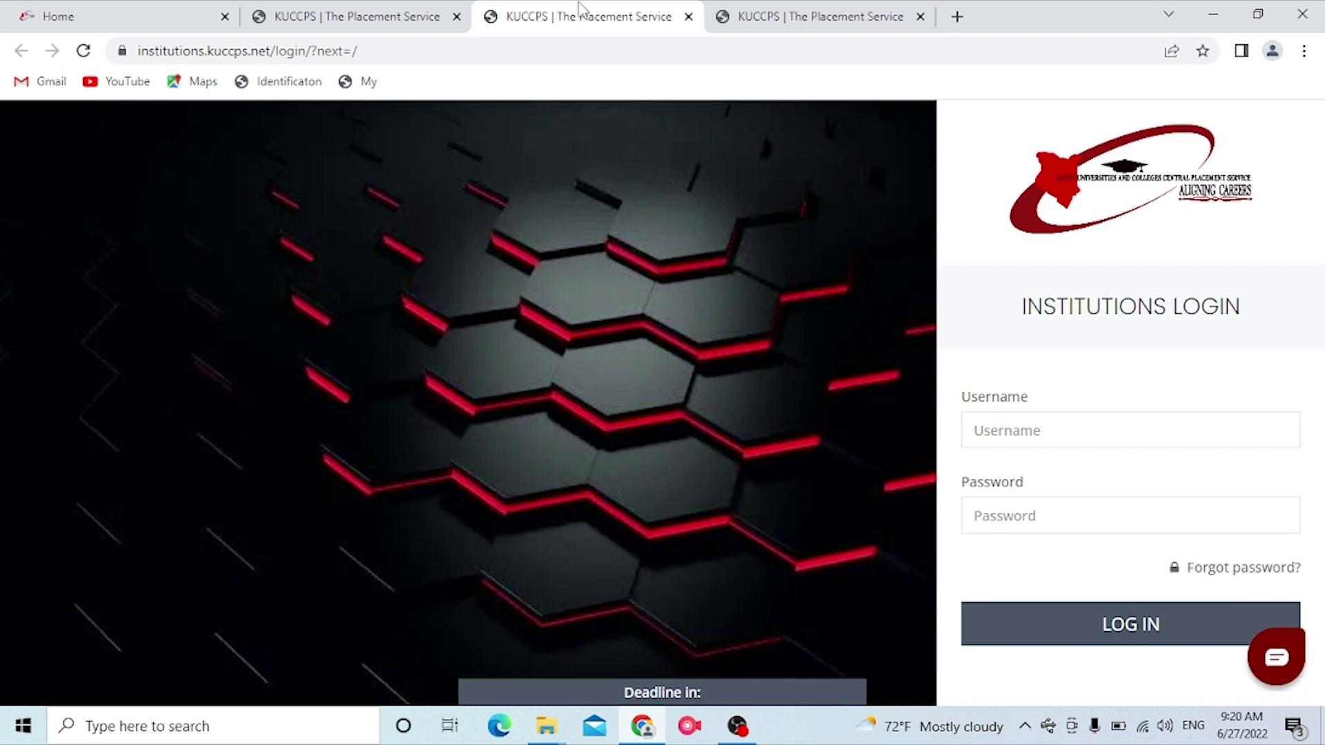
left_click(1022, 432)
left_click(1053, 519)
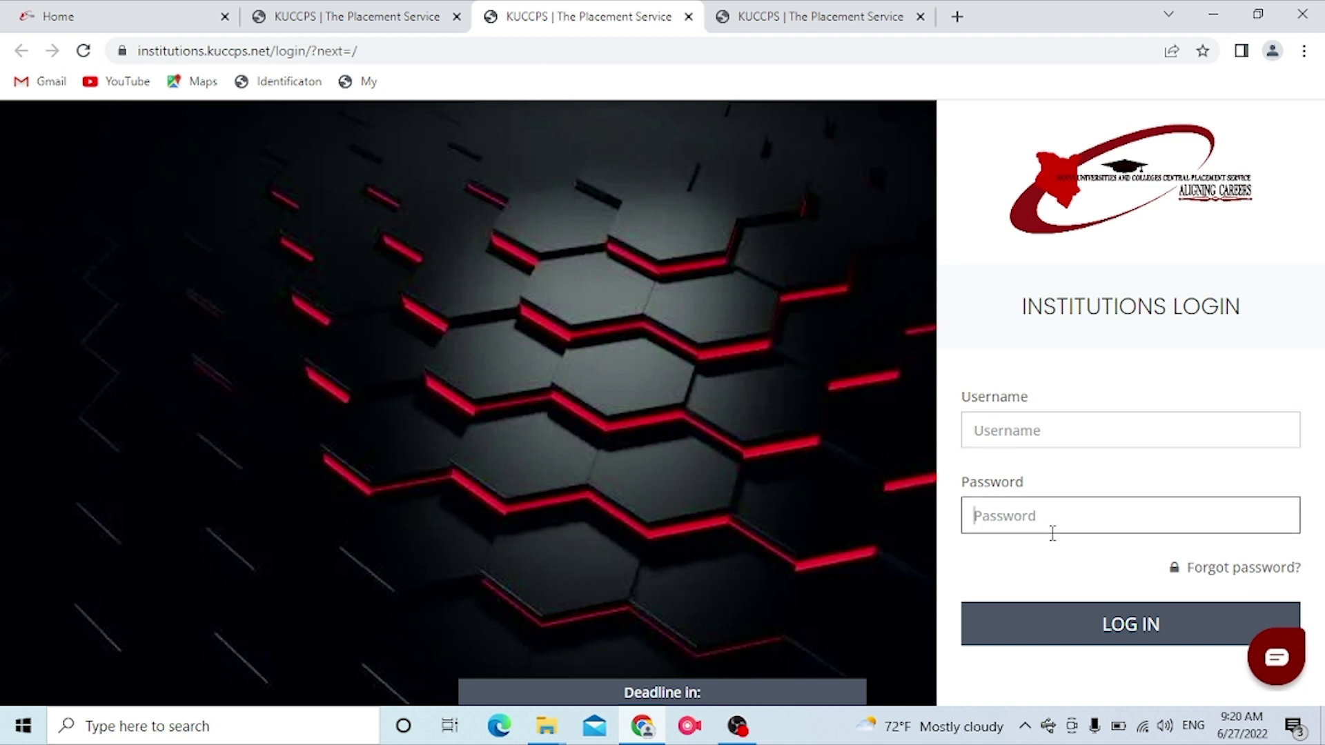
left_click(809, 15)
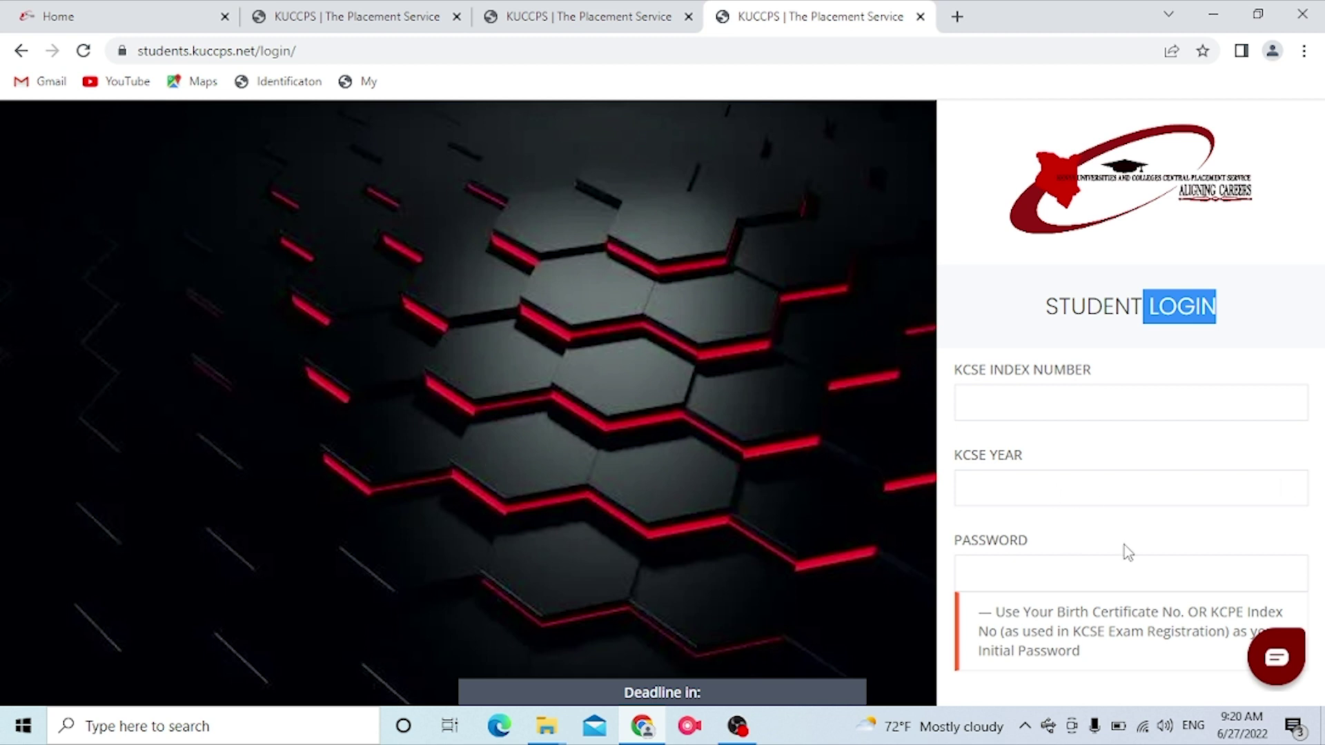
left_click(1039, 414)
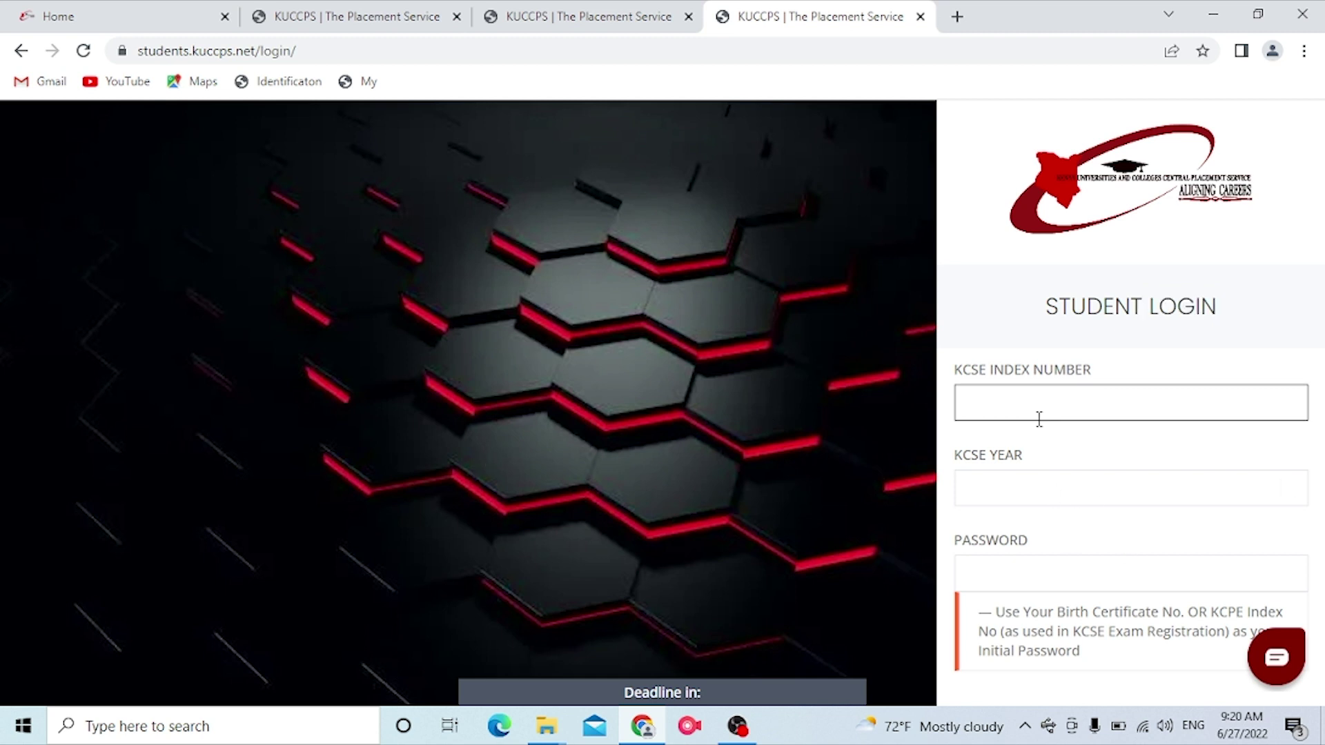
left_click(1021, 488)
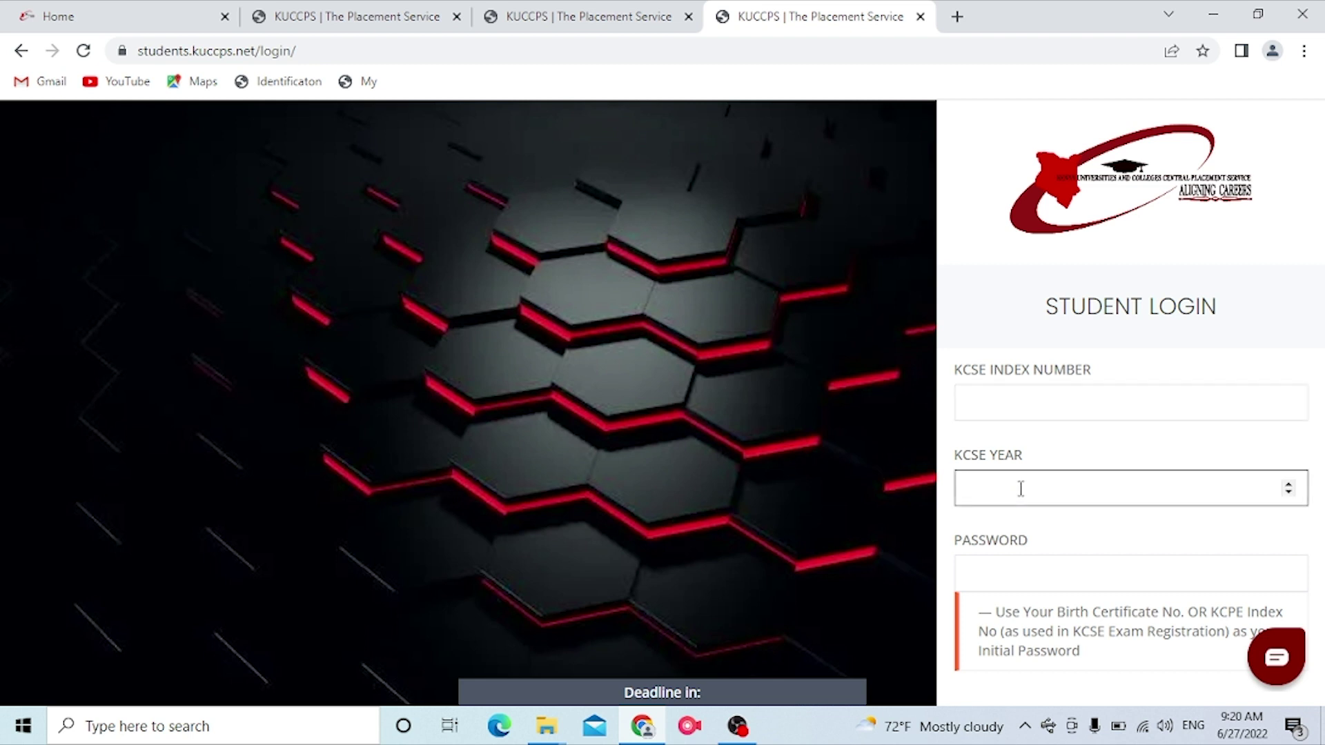
left_click(1056, 566)
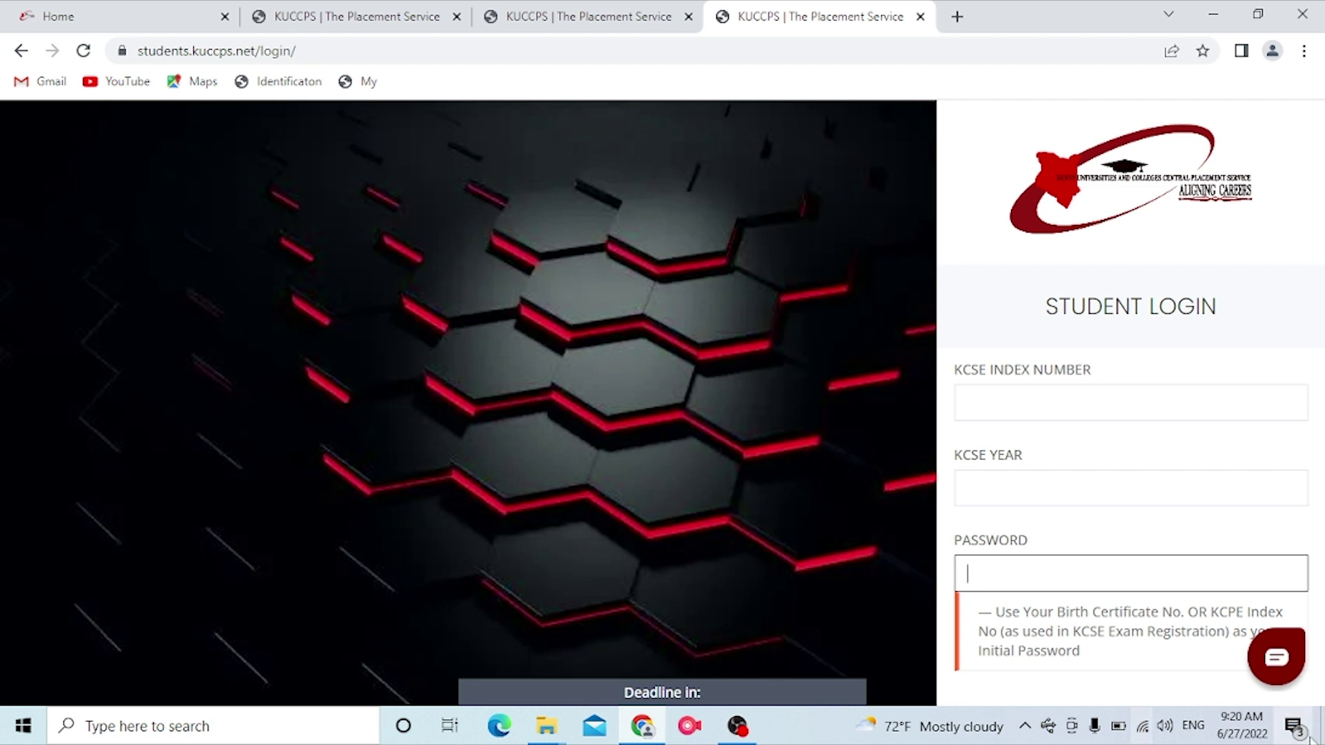
left_click(1051, 694)
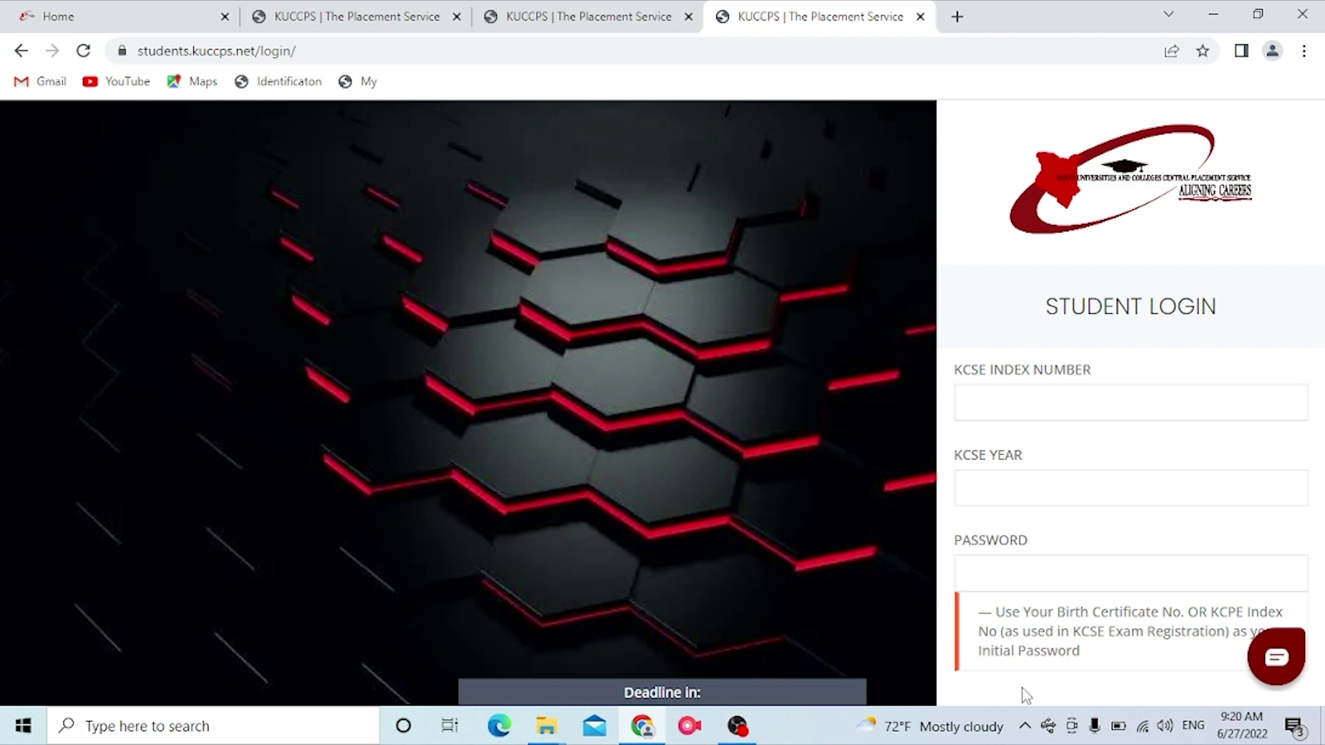